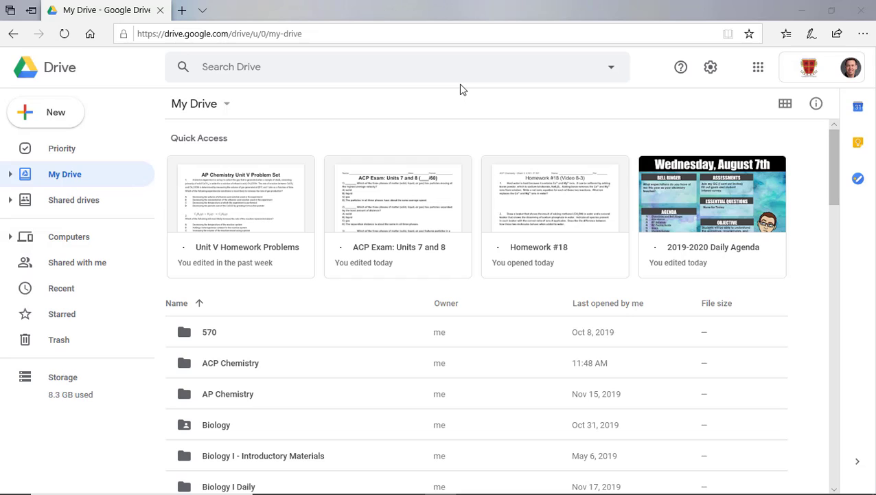
# Create a new blank Google Form from Drive's New > More menu.
pyautogui.click(66, 123)
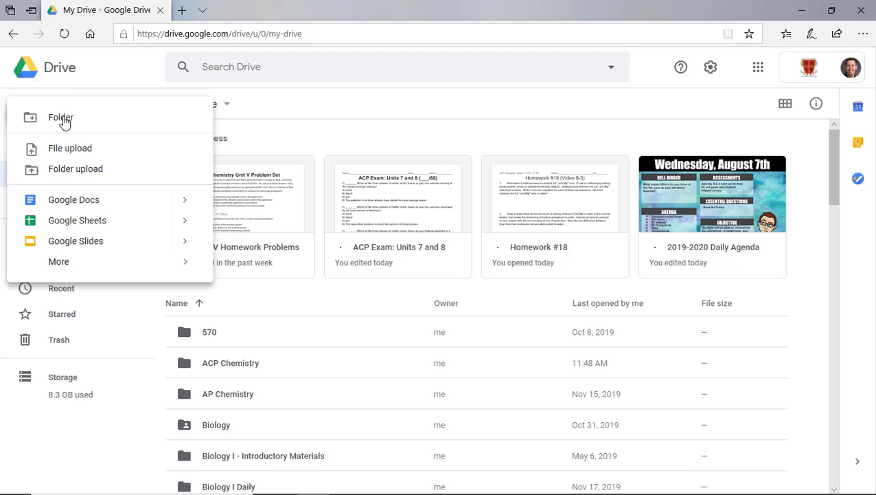
pyautogui.moveTo(86, 264)
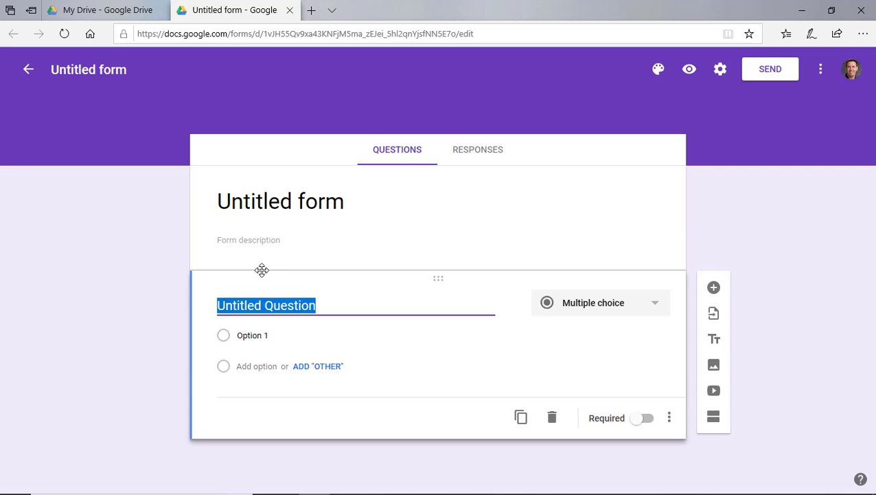
# Make the form a quiz with Chromebook locked mode on, then review the General settings.
pyautogui.click(719, 70)
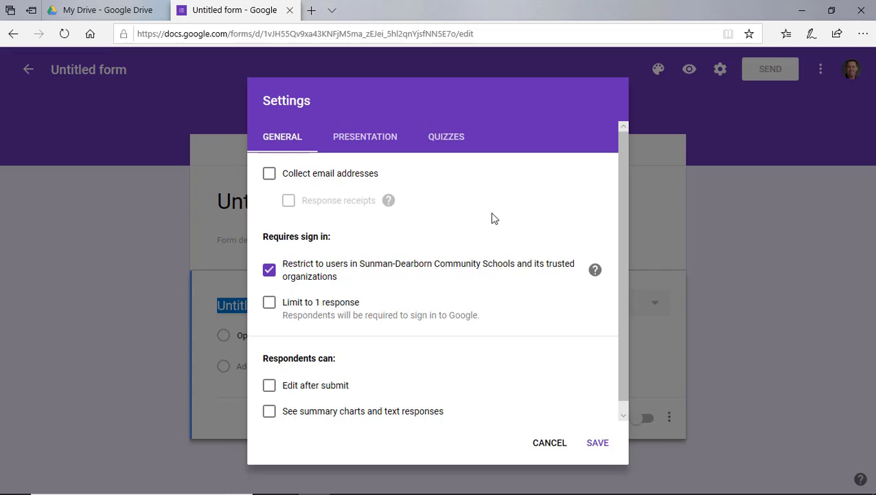
pyautogui.click(447, 139)
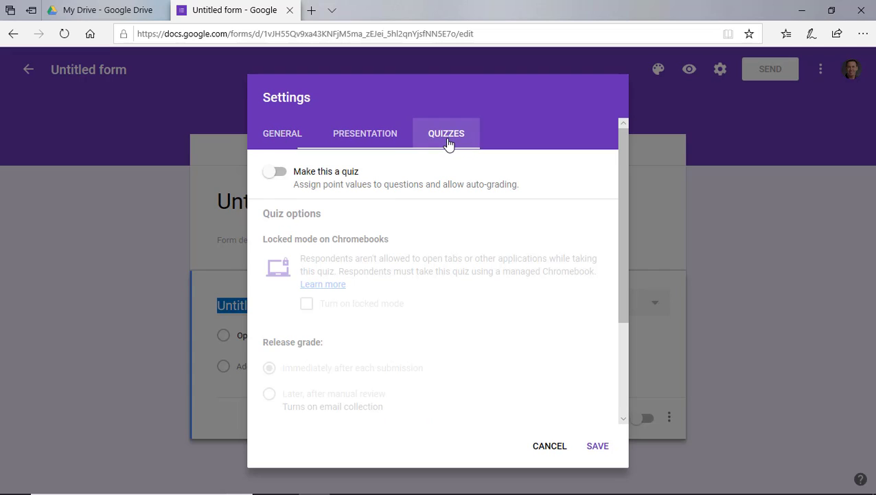
pyautogui.click(275, 173)
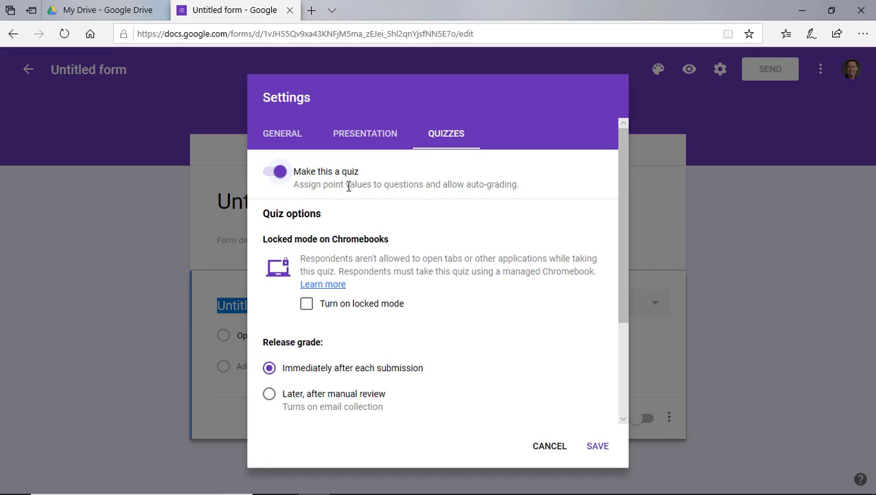
pyautogui.click(310, 309)
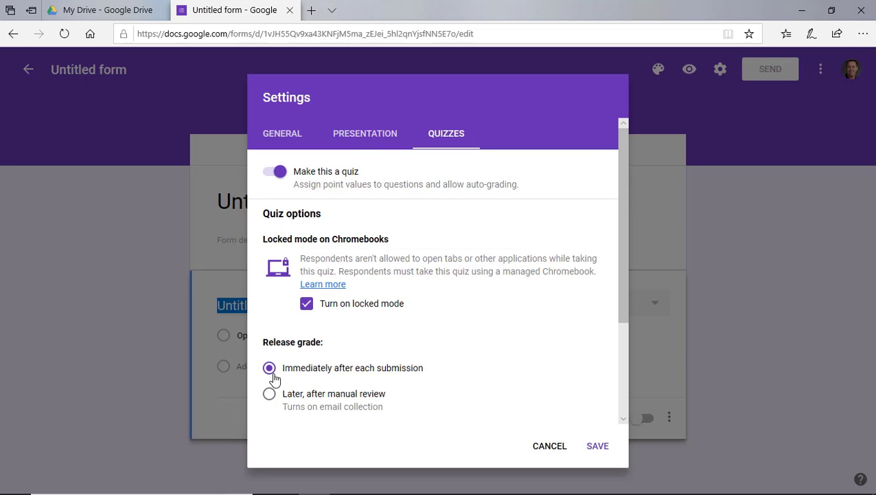
pyautogui.click(295, 143)
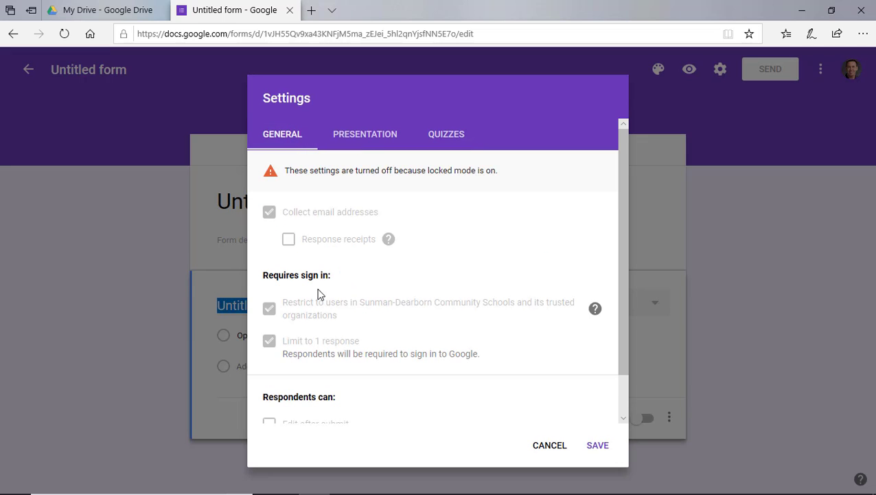
pyautogui.scroll(-2, 322, 307)
pyautogui.scroll(2, 324, 307)
# Save the quiz settings, title the form 'AP Chemistry Exam II', and rename the file to match.
pyautogui.click(589, 450)
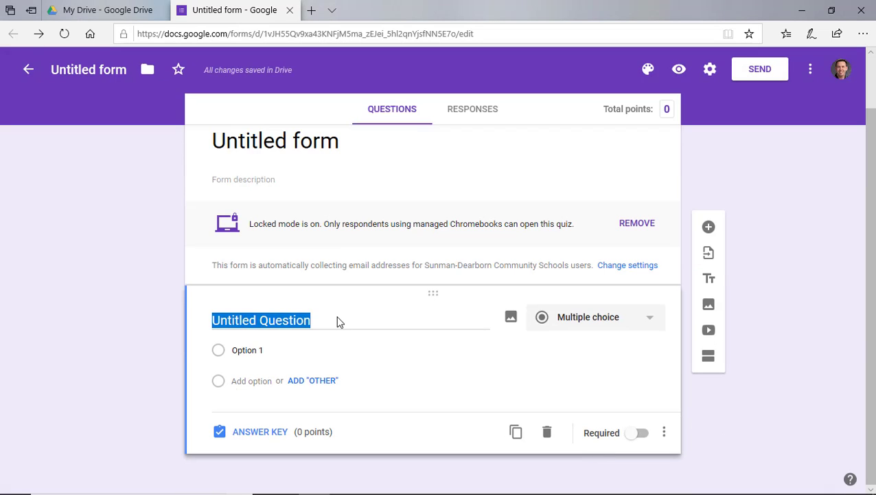
pyautogui.scroll(1, 337, 321)
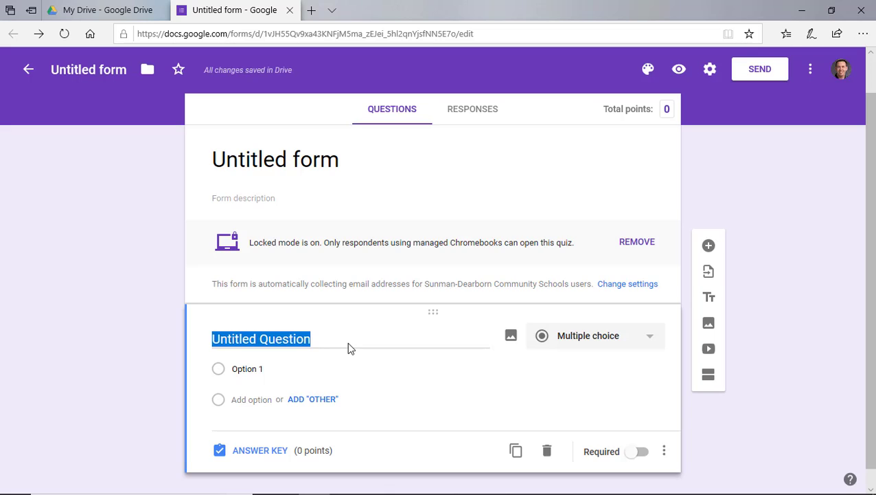
pyautogui.click(311, 160)
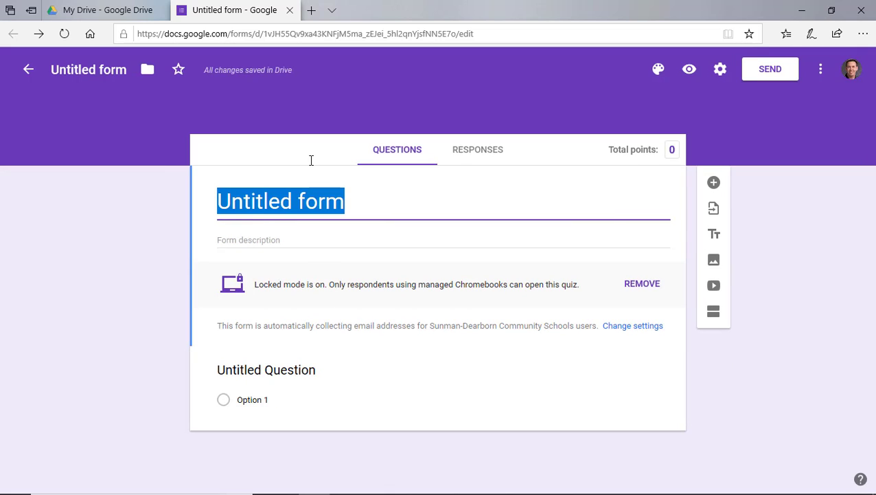
pyautogui.write('AP B')
pyautogui.press('BackSpace')
pyautogui.write('Chemistry Exam II')
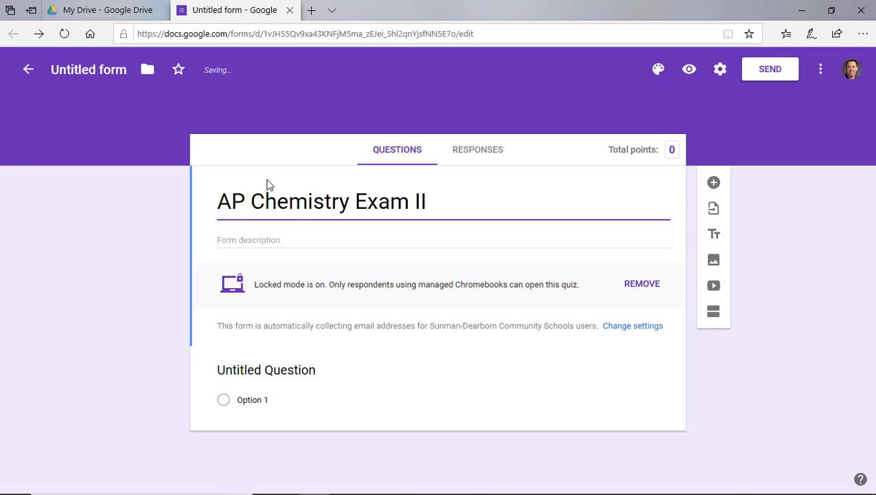
pyautogui.click(105, 70)
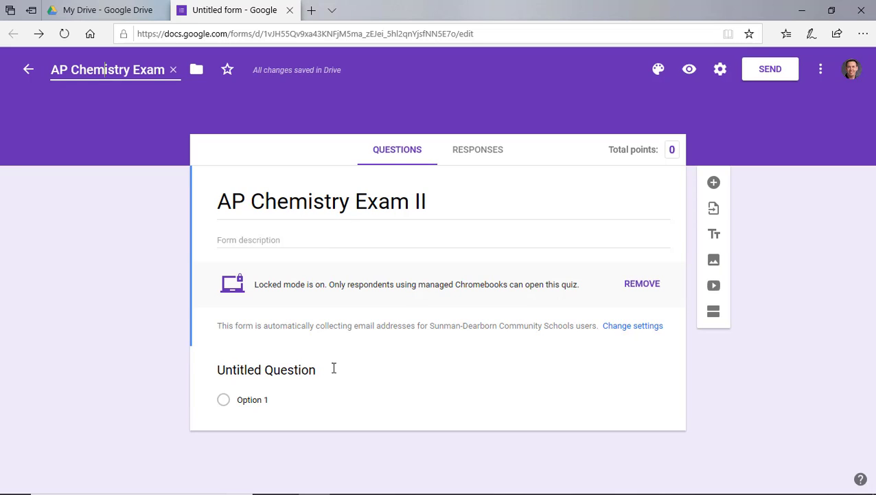
# Enter the first question text 'What is the formula for aluminum oxide?'.
pyautogui.click(307, 371)
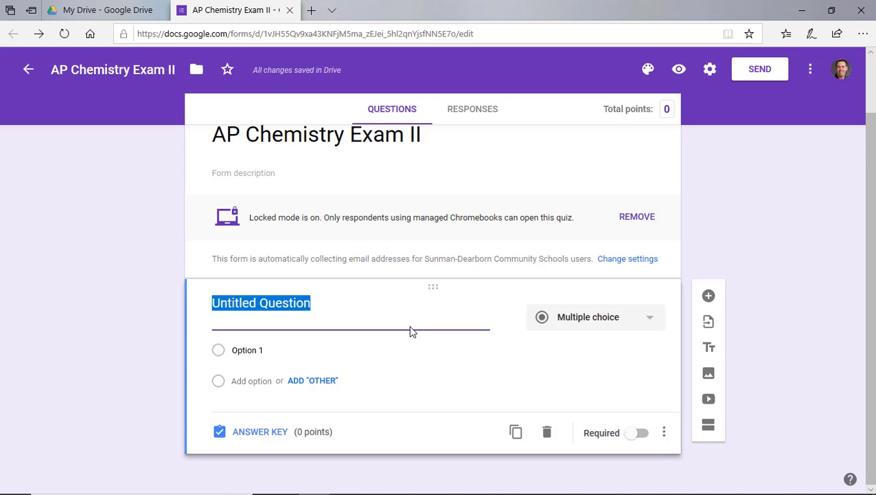
pyautogui.write('What is')
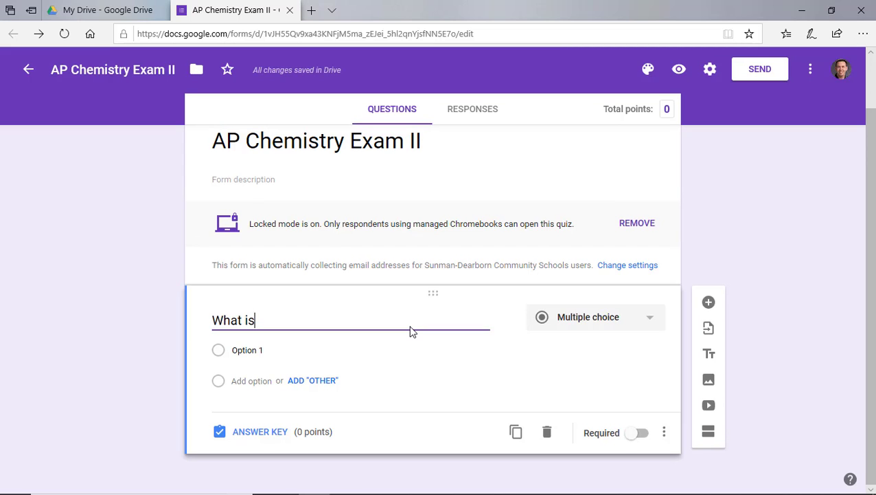
pyautogui.press('BackSpace')
pyautogui.write('s the formula')
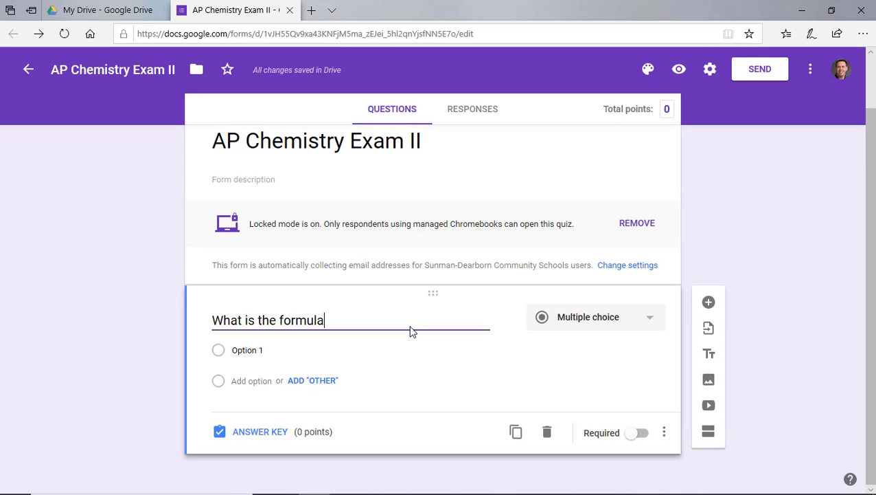
pyautogui.write(' for aluminum oxide?')
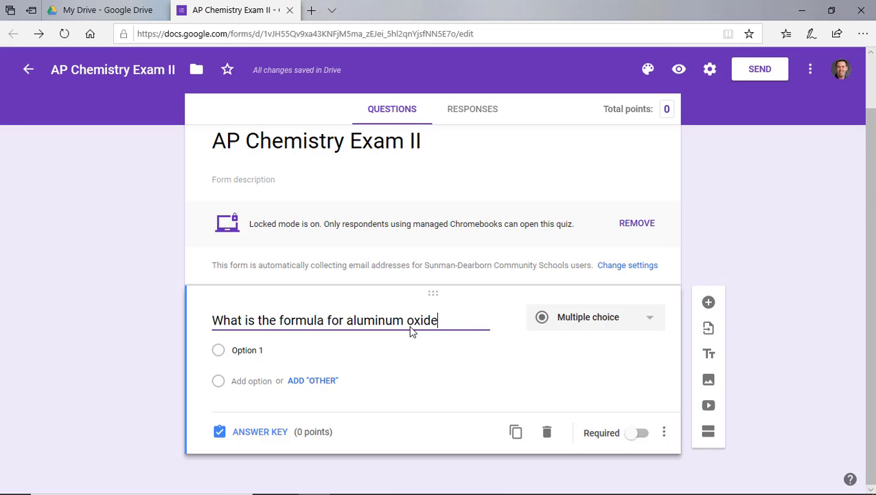
# Add the answer options AlO, Al2O3, Al3O2 and AlO3.
pyautogui.click(334, 351)
pyautogui.write('ALO')
pyautogui.press('BackSpace')
pyautogui.press('BackSpace')
pyautogui.write('lO')
pyautogui.press('Tab')
pyautogui.press('Tab')
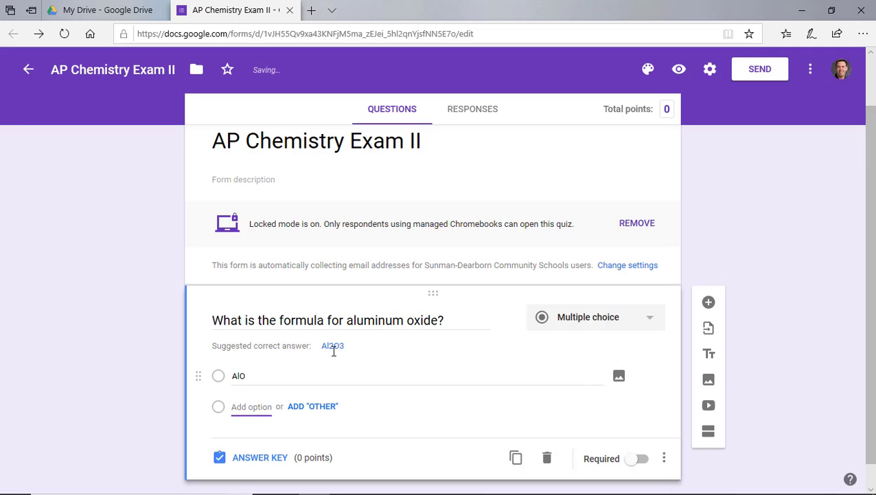
pyautogui.write('Al')
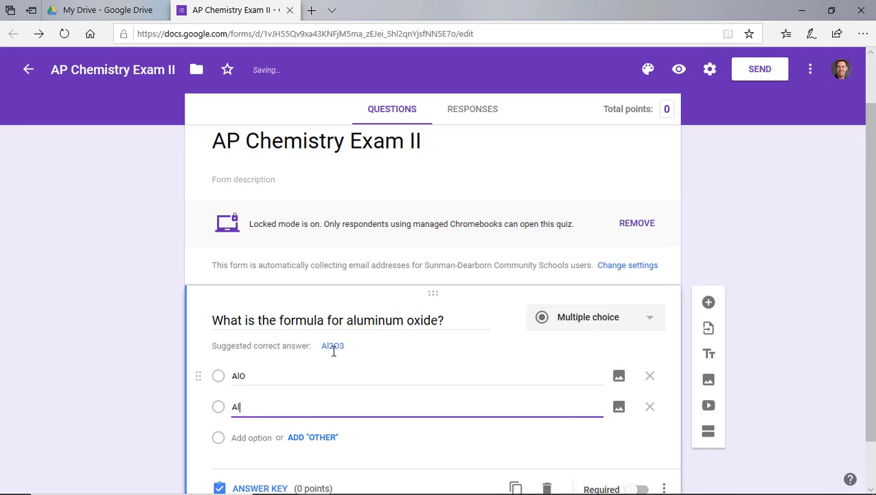
pyautogui.write('2O3')
pyautogui.press('Tab')
pyautogui.press('Tab')
pyautogui.press('Tab')
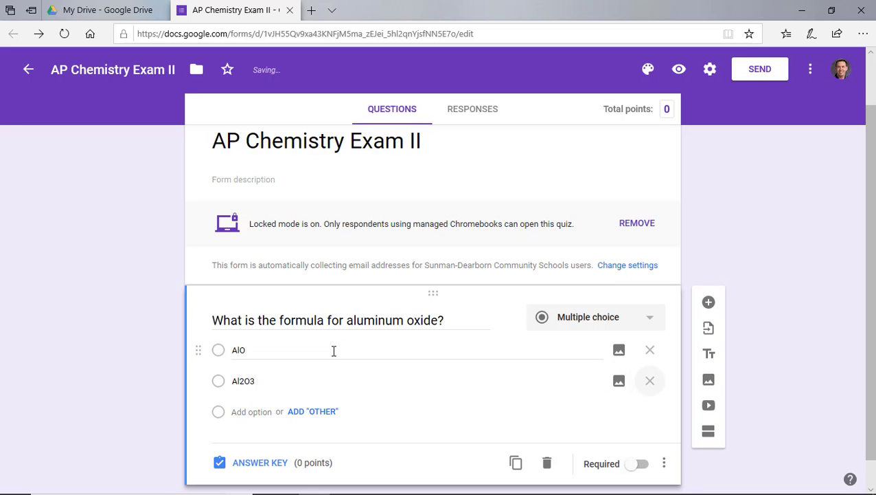
pyautogui.write('Al3O')
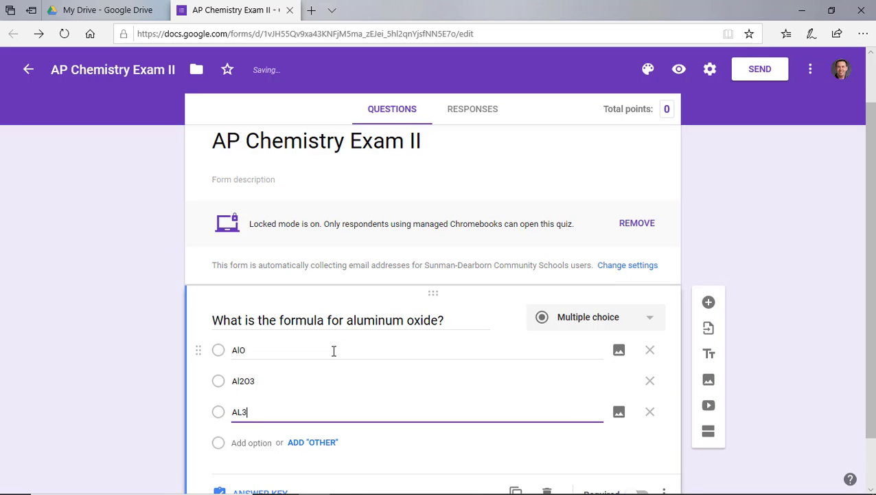
pyautogui.press('BackSpace')
pyautogui.press('BackSpace')
pyautogui.press('BackSpace')
pyautogui.write('l3O2')
pyautogui.press('Tab')
pyautogui.press('Tab')
pyautogui.press('Tab')
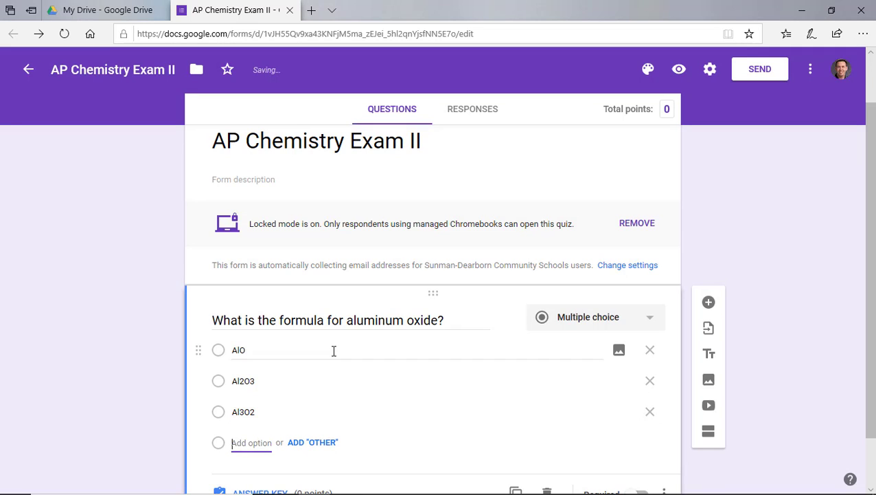
pyautogui.write('AlOOOON')
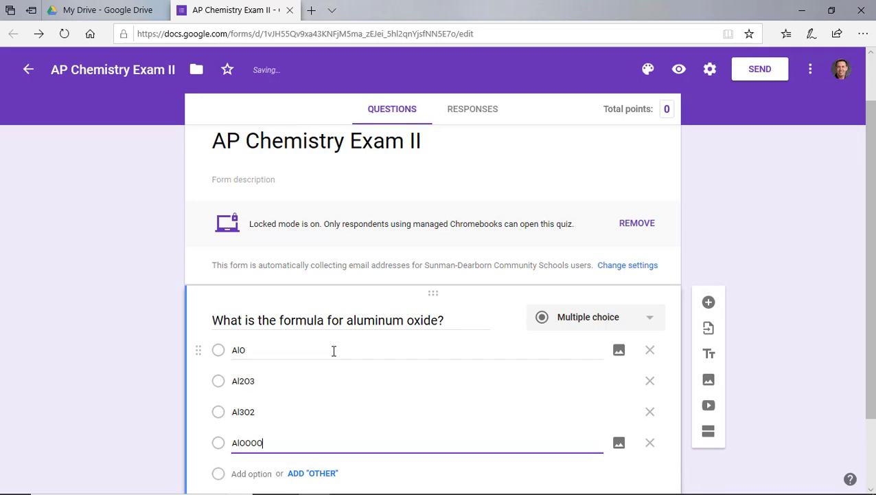
pyautogui.press('BackSpace')
pyautogui.press('BackSpace')
pyautogui.press('BackSpace')
pyautogui.press('BackSpace')
pyautogui.write('O3')
# In the answer key, mark Al2O3 correct and make the question worth 1 point.
pyautogui.scroll(-2, 780, 355)
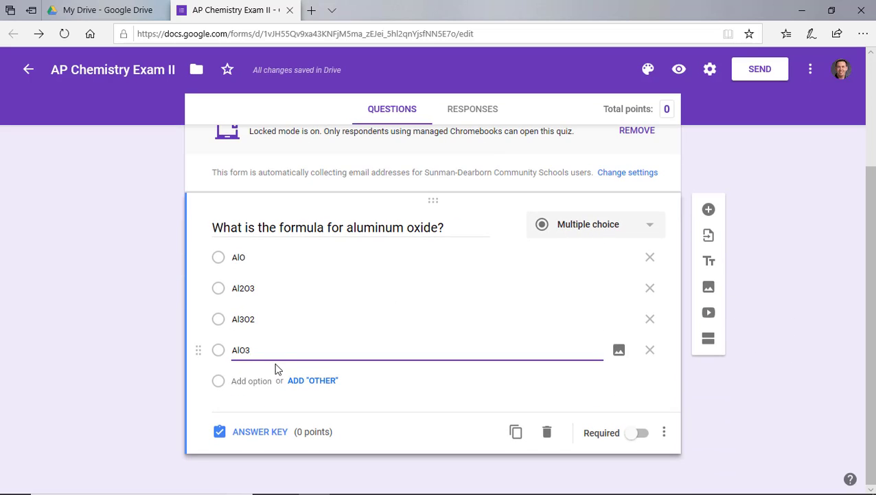
pyautogui.click(226, 433)
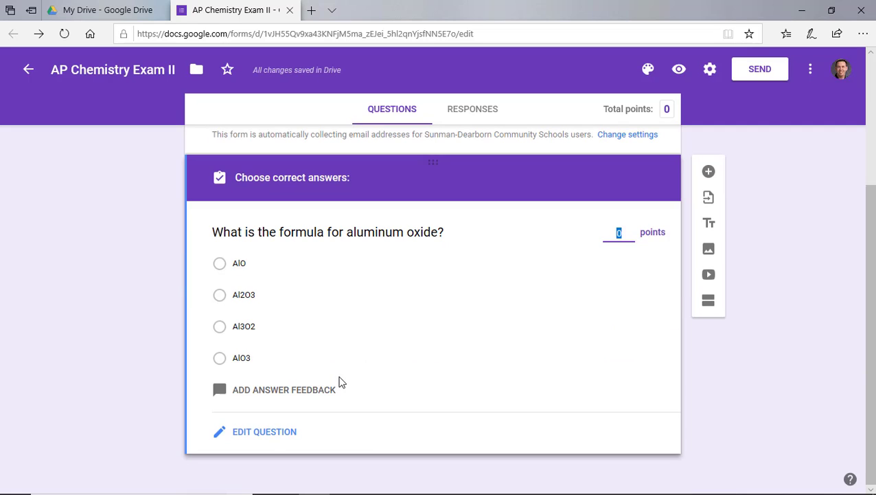
pyautogui.click(248, 297)
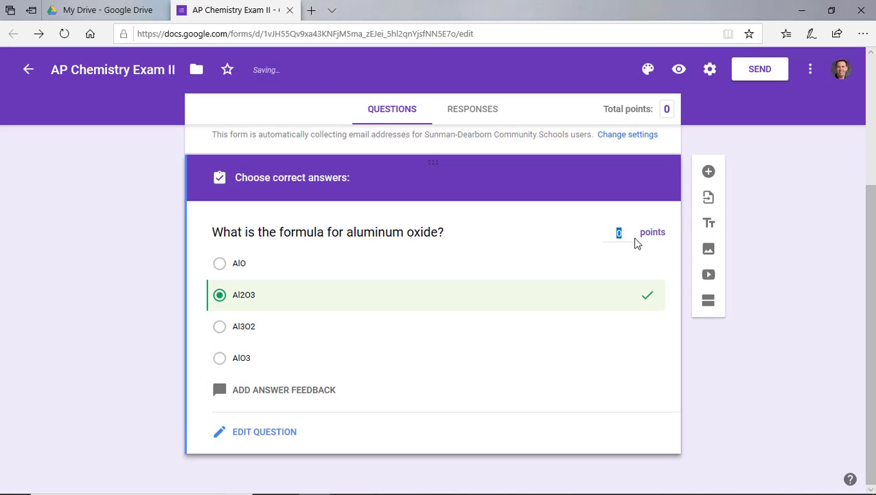
pyautogui.click(625, 231)
pyautogui.write('1')
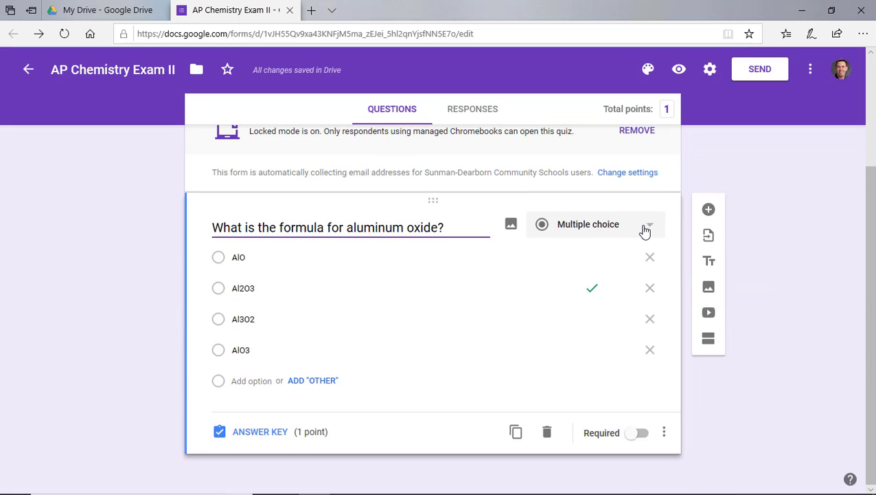
# Keep the aluminum oxide question as Multiple choice and switch it to Required.
pyautogui.click(645, 229)
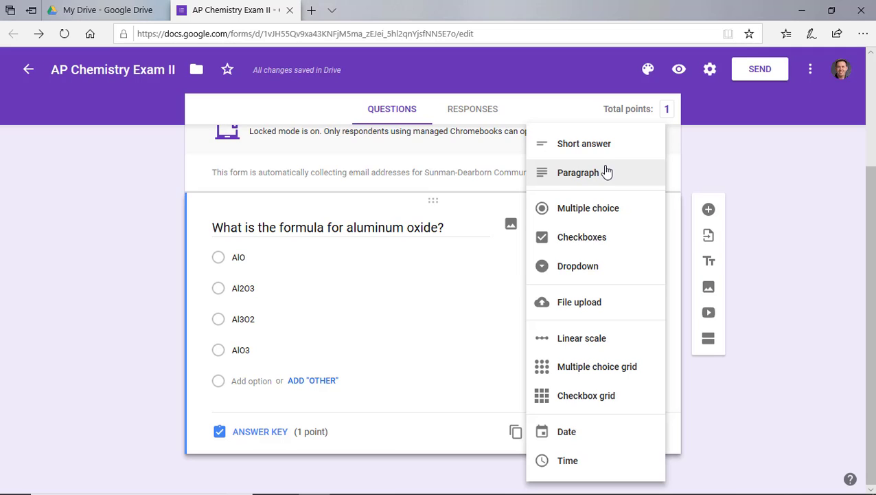
pyautogui.click(706, 160)
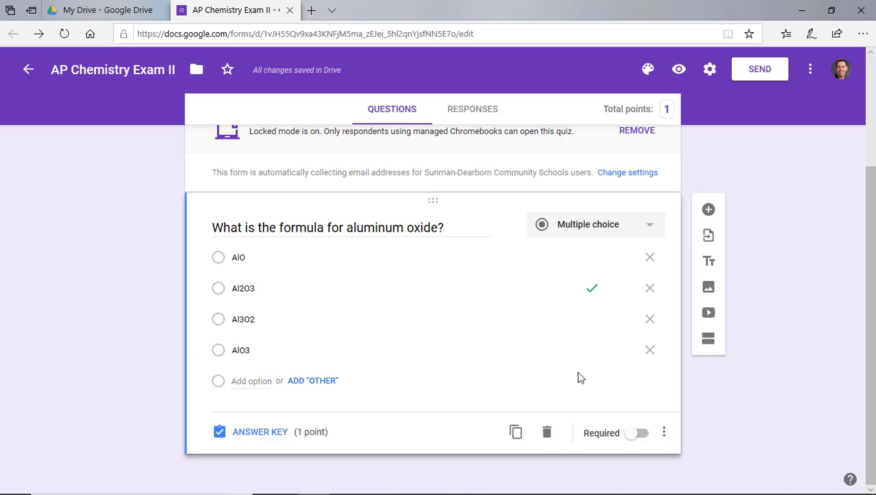
pyautogui.click(636, 433)
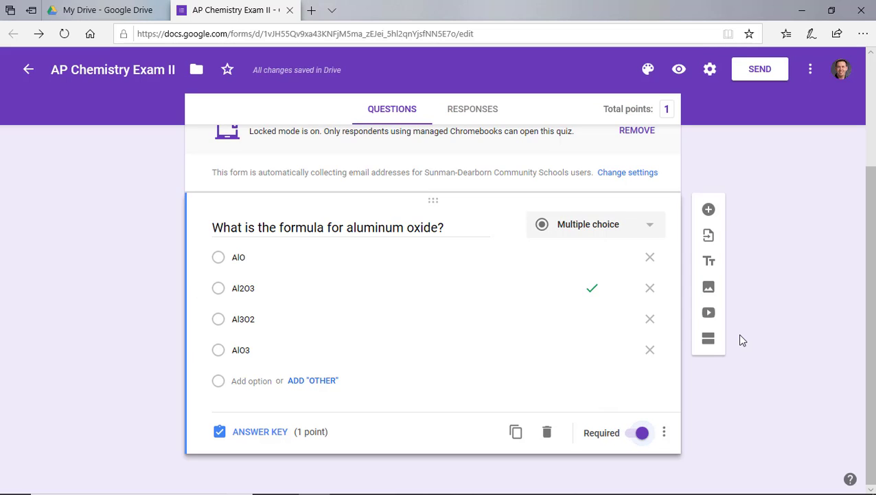
# Replace the aluminum oxide question's title with '#1'.
pyautogui.click(408, 227)
pyautogui.click(406, 228)
pyautogui.tripleClick(395, 227)
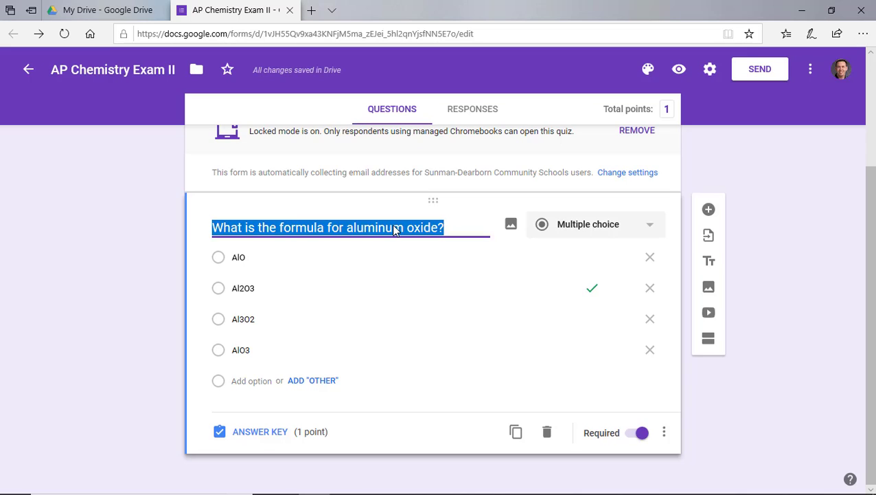
pyautogui.write('#1')
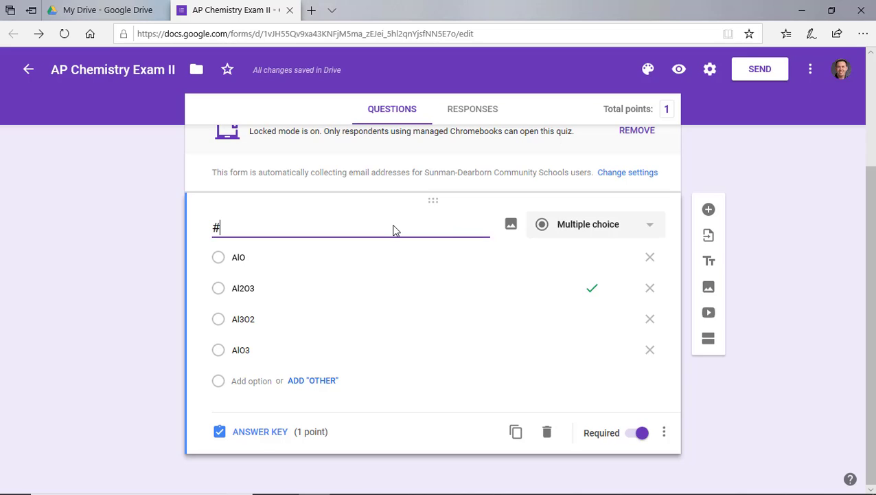
# Relabel the four answer options as A, B, C and D.
pyautogui.click(289, 259)
pyautogui.write('A')
pyautogui.doubleClick(270, 265)
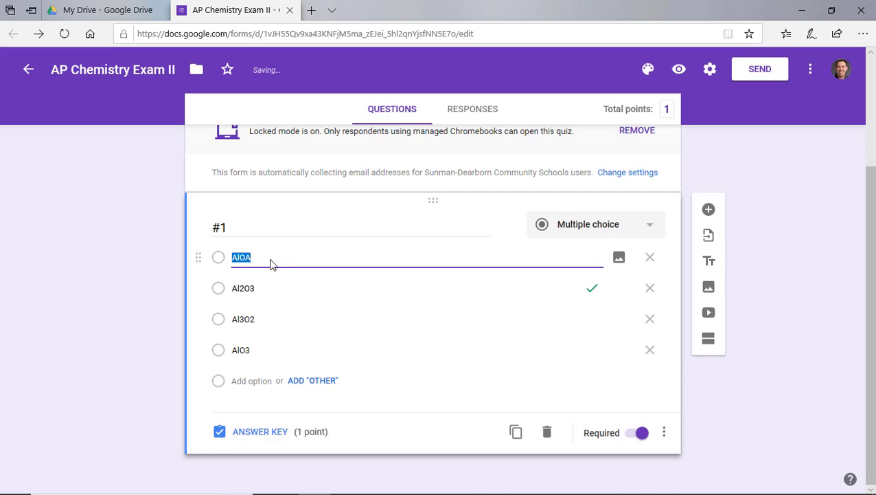
pyautogui.write('A')
pyautogui.press('Tab')
pyautogui.write('B')
pyautogui.press('Tab')
pyautogui.press('Tab')
pyautogui.write('C')
pyautogui.press('Tab')
pyautogui.press('Tab')
pyautogui.press('Tab')
pyautogui.write('D')
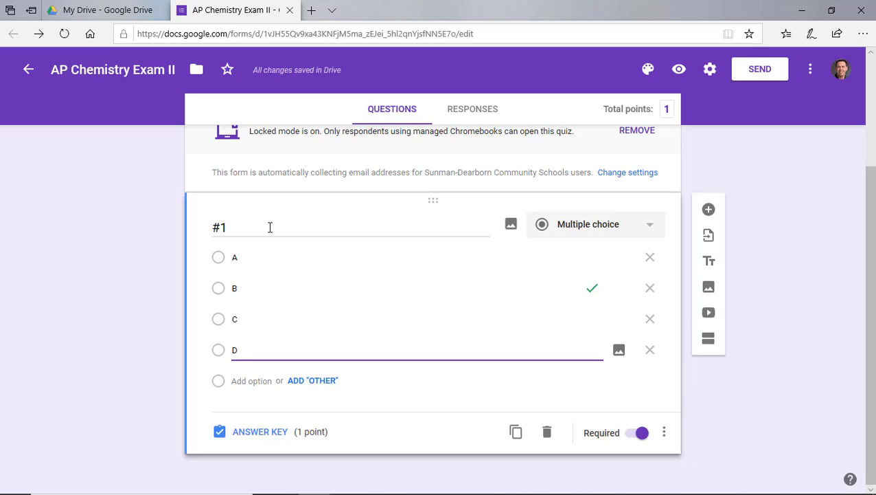
# Duplicate question #1 and retitle the copy '#2'.
pyautogui.click(237, 434)
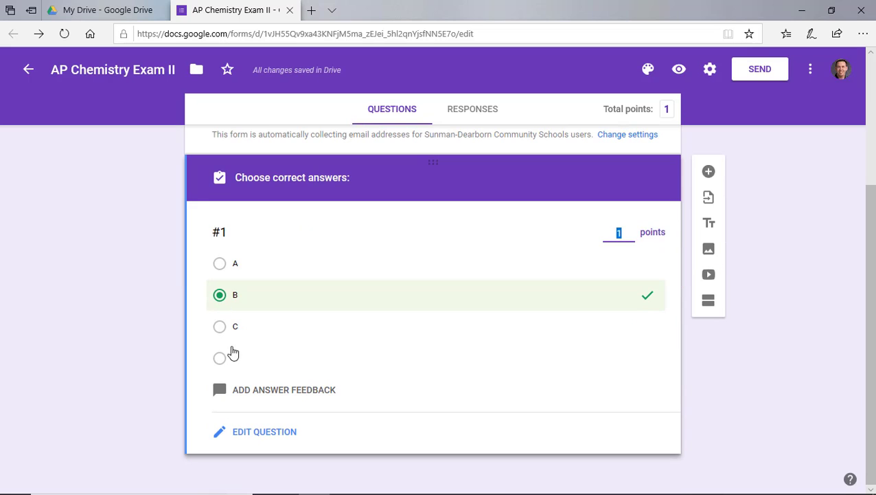
pyautogui.click(251, 434)
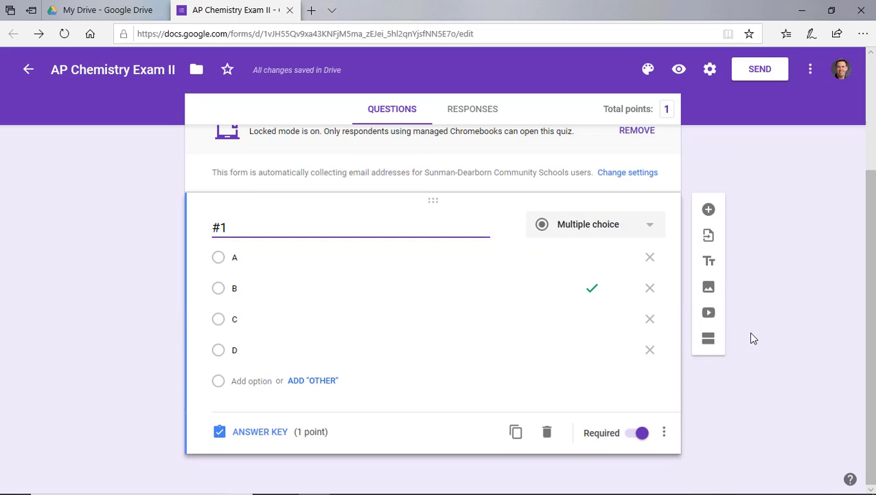
pyautogui.click(516, 434)
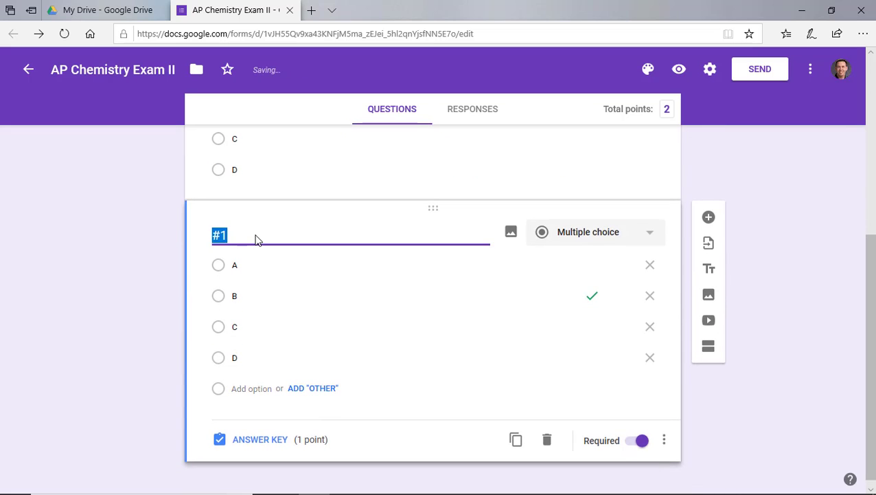
pyautogui.click(256, 235)
pyautogui.press('BackSpace')
pyautogui.write('2')
# In question #2's answer key, mark A correct and unmark B.
pyautogui.click(251, 440)
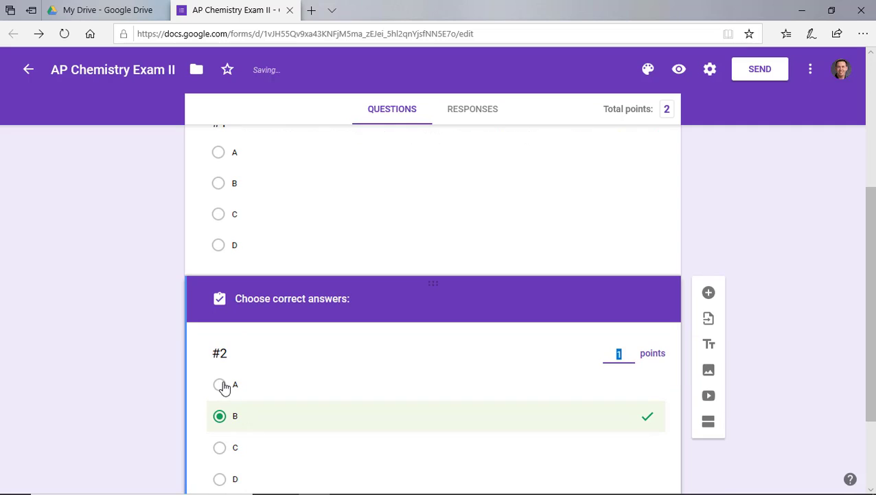
pyautogui.click(219, 384)
pyautogui.scroll(-2, 351, 404)
pyautogui.click(230, 306)
pyautogui.click(269, 445)
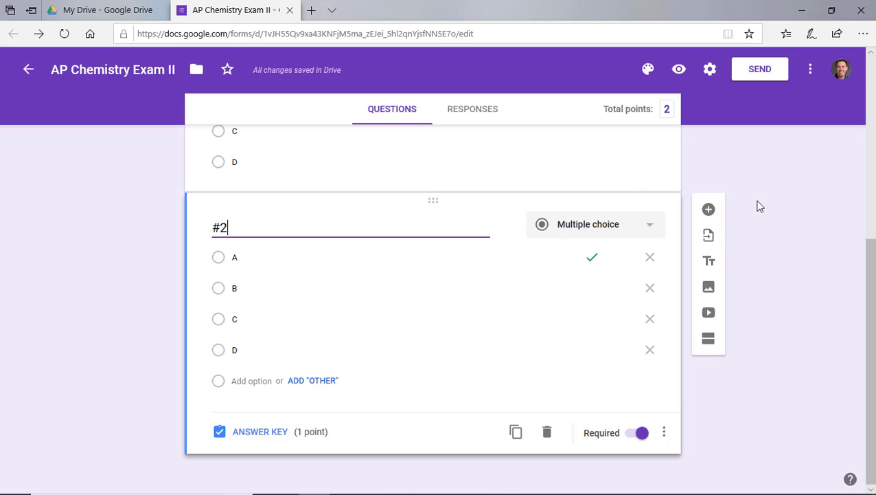
pyautogui.click(639, 186)
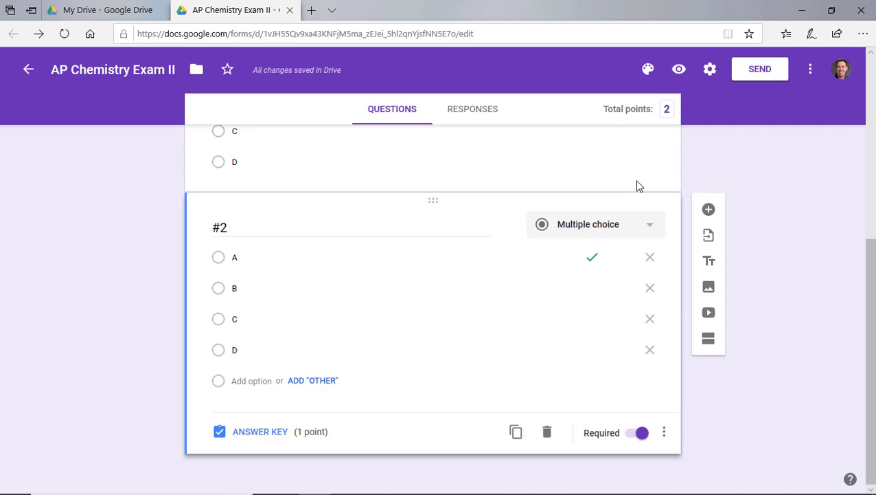
pyautogui.scroll(3, 637, 186)
pyautogui.scroll(-3, 637, 187)
pyautogui.scroll(3, 816, 239)
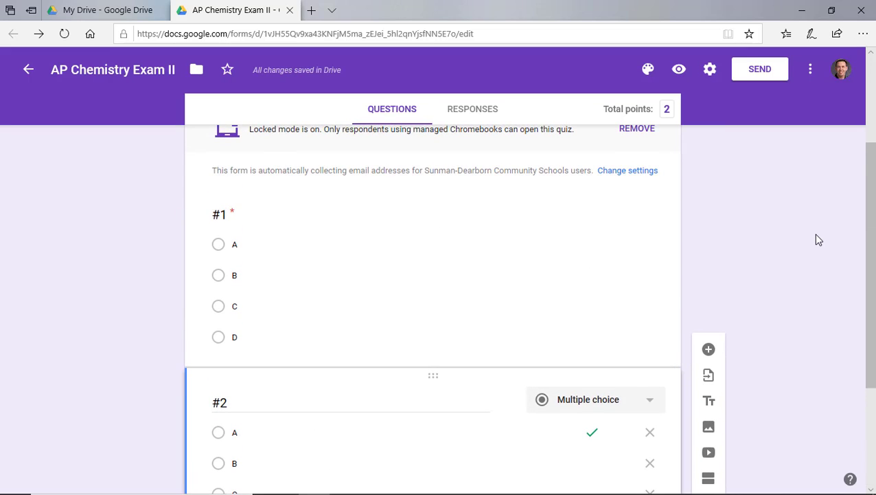
pyautogui.scroll(-1, 790, 242)
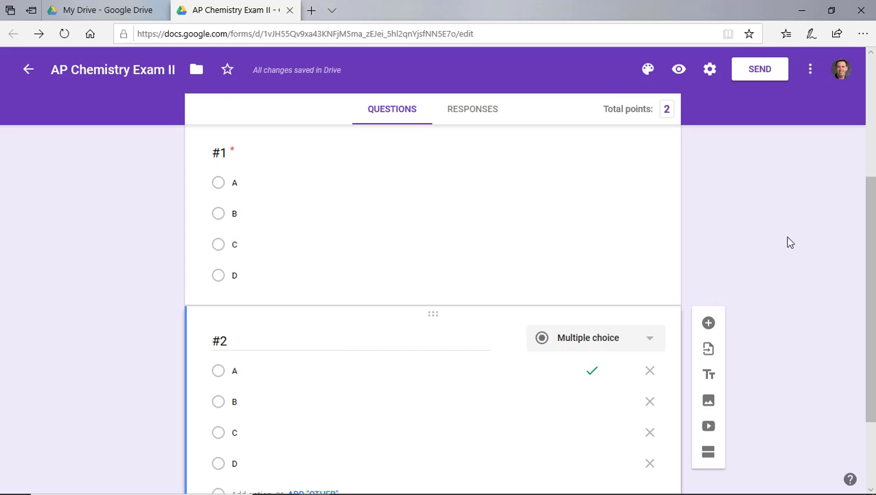
pyautogui.scroll(-2, 790, 242)
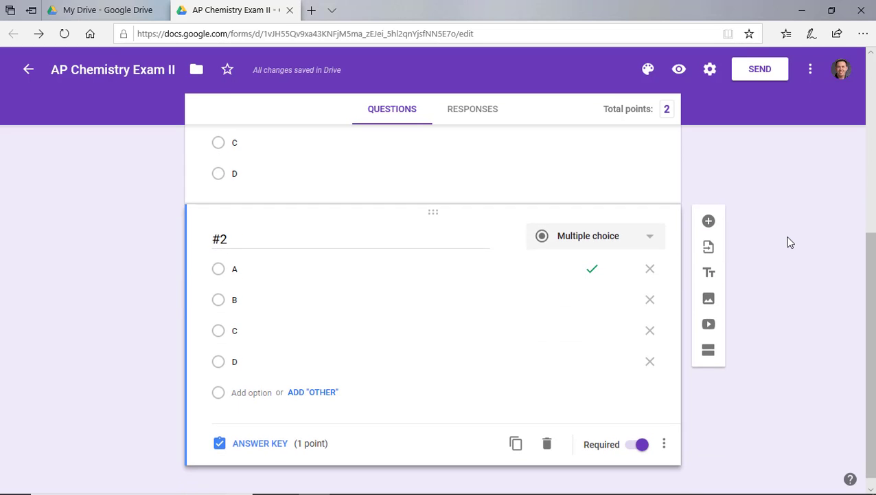
pyautogui.scroll(2, 790, 242)
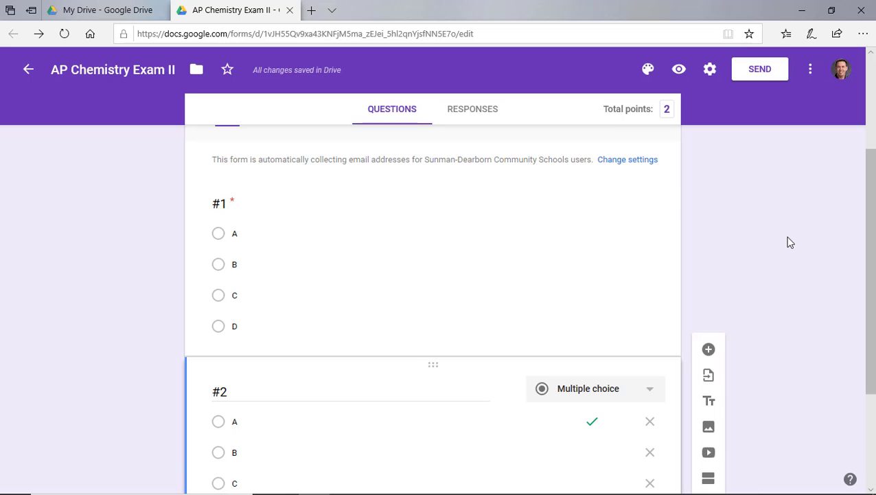
pyautogui.scroll(-2, 790, 241)
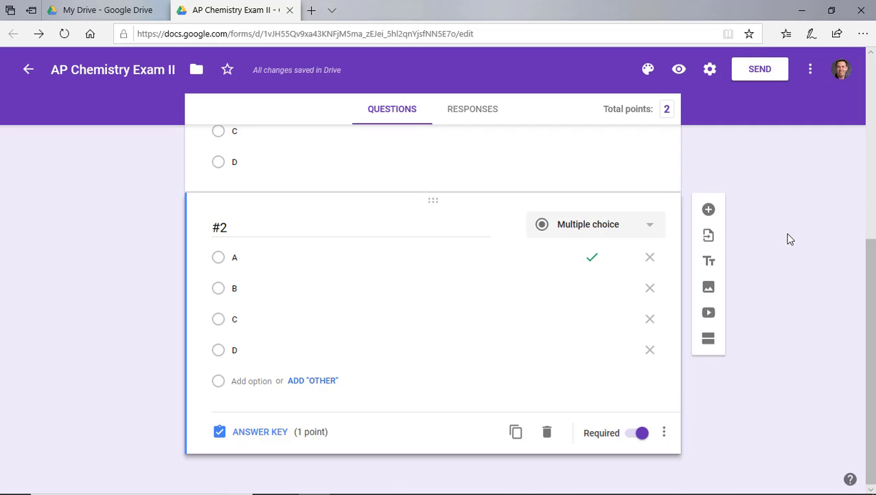
pyautogui.scroll(5, 790, 238)
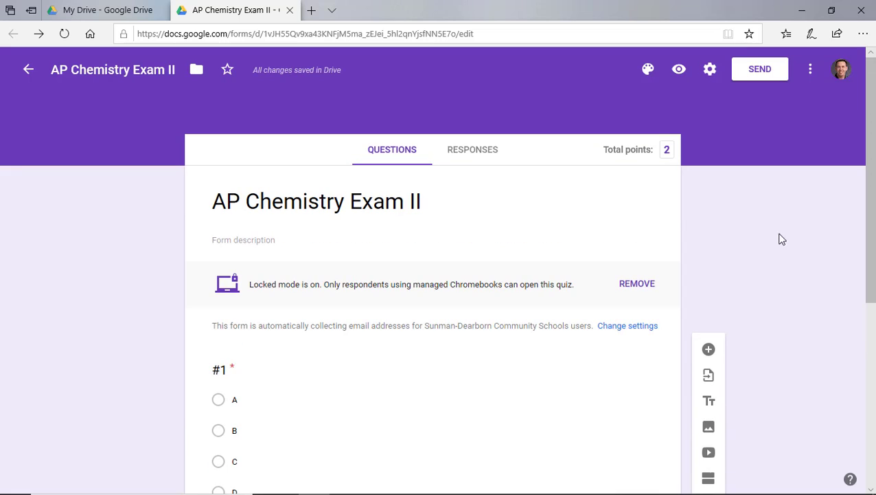
pyautogui.click(490, 152)
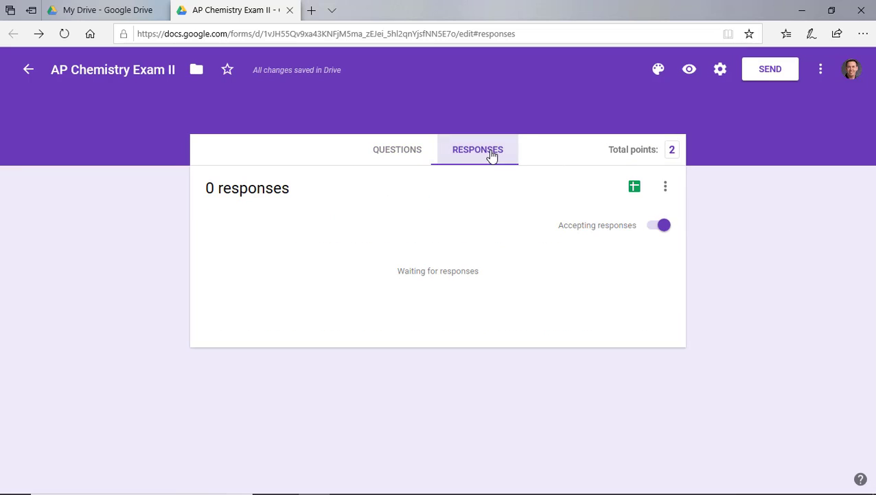
pyautogui.click(655, 226)
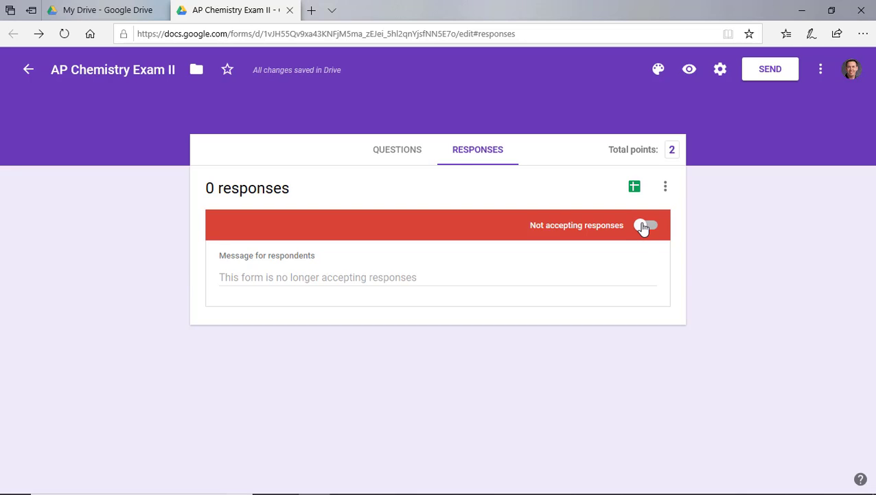
pyautogui.click(644, 226)
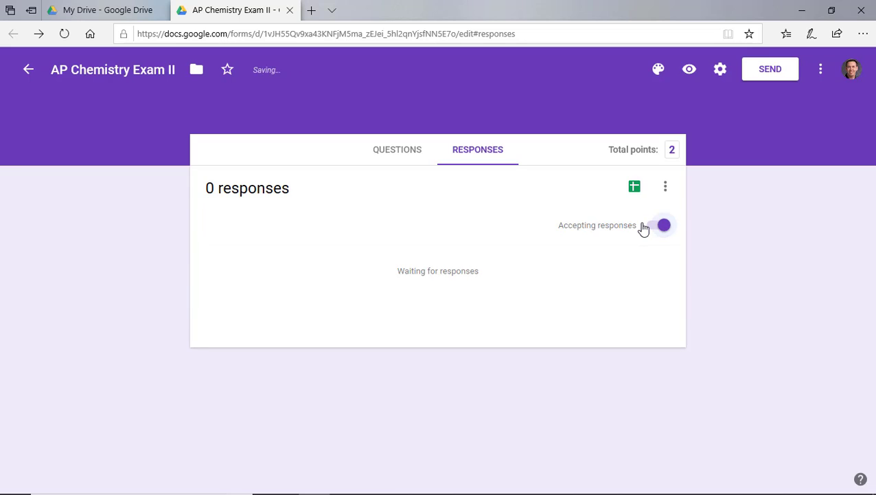
pyautogui.click(397, 158)
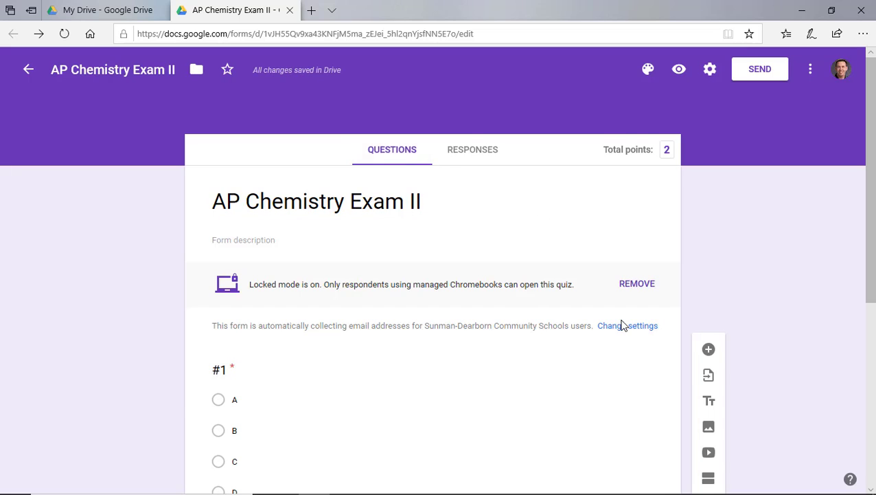
pyautogui.scroll(-2, 623, 316)
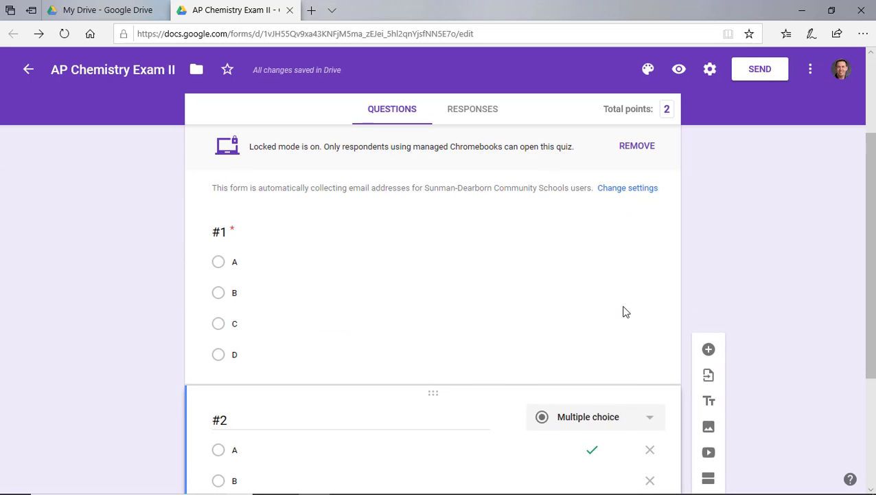